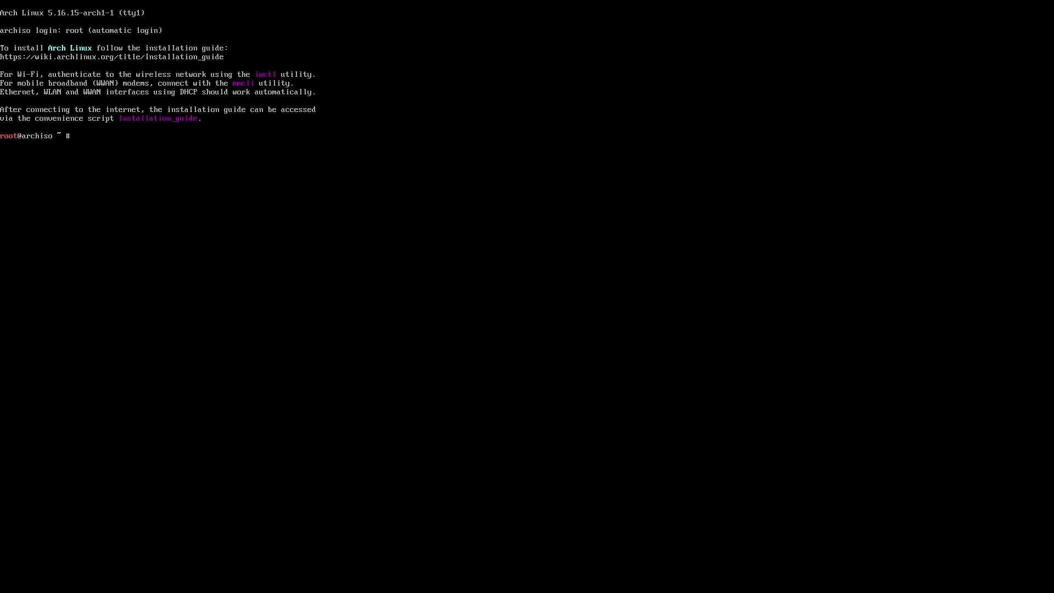
Run alis and accept fetching the latest code to start the Arch installation.
type("alis")
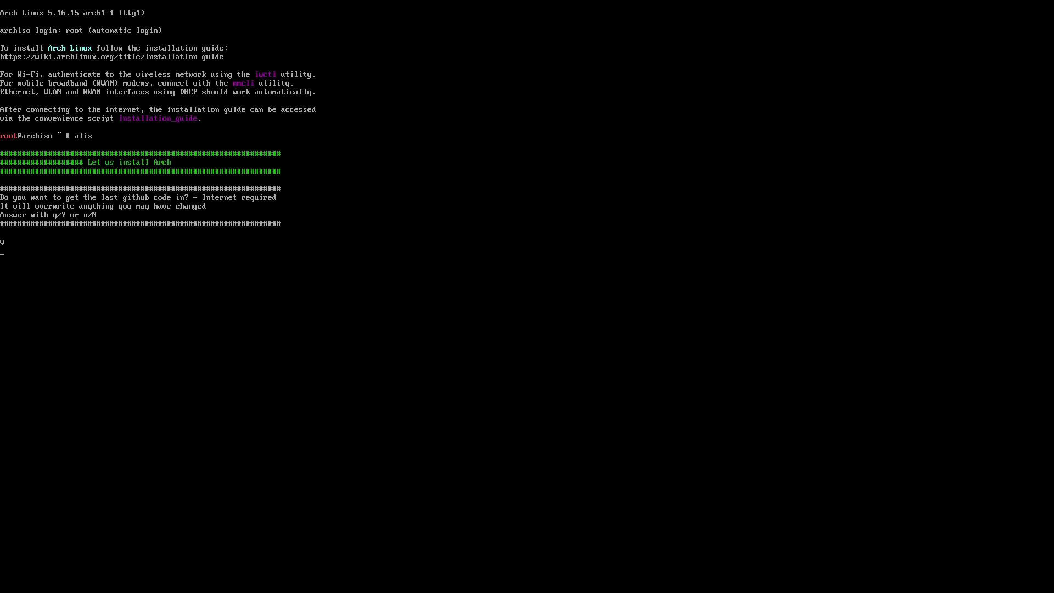
type("y")
key("Return")
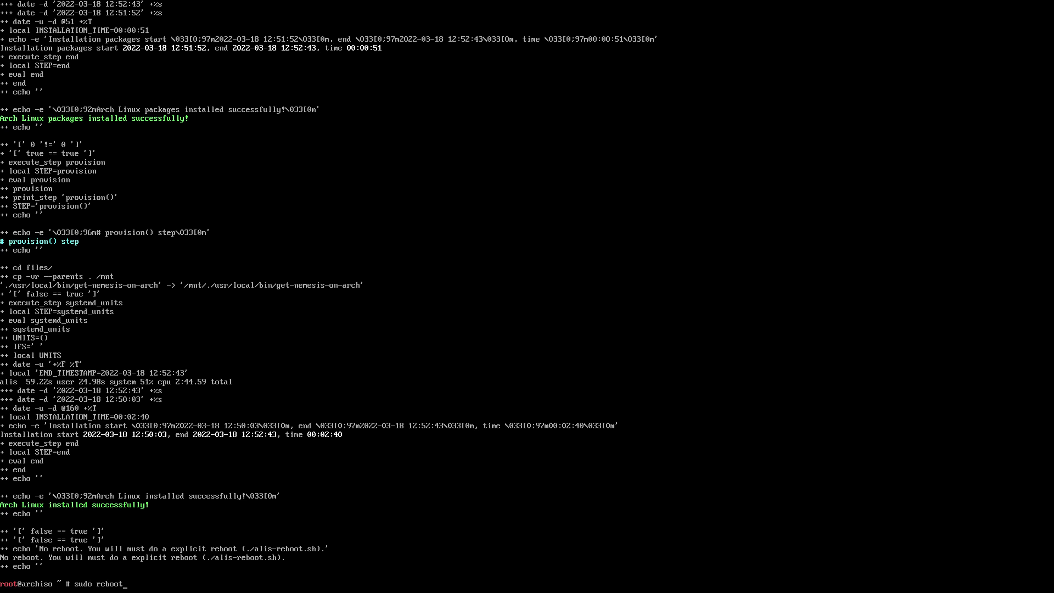
Run sudo reboot to restart into the new XFCE desktop.
key("Return")
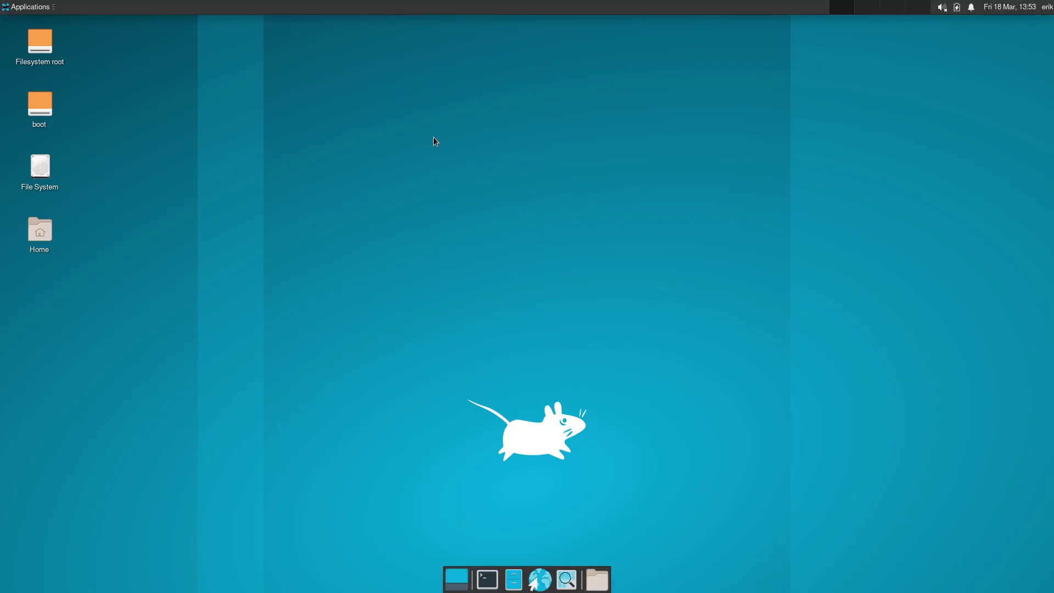
Run get-nemesis-on-arch in a terminal to clone arcolinux-nemesis into DATA, then close the terminal.
left_click(487, 579)
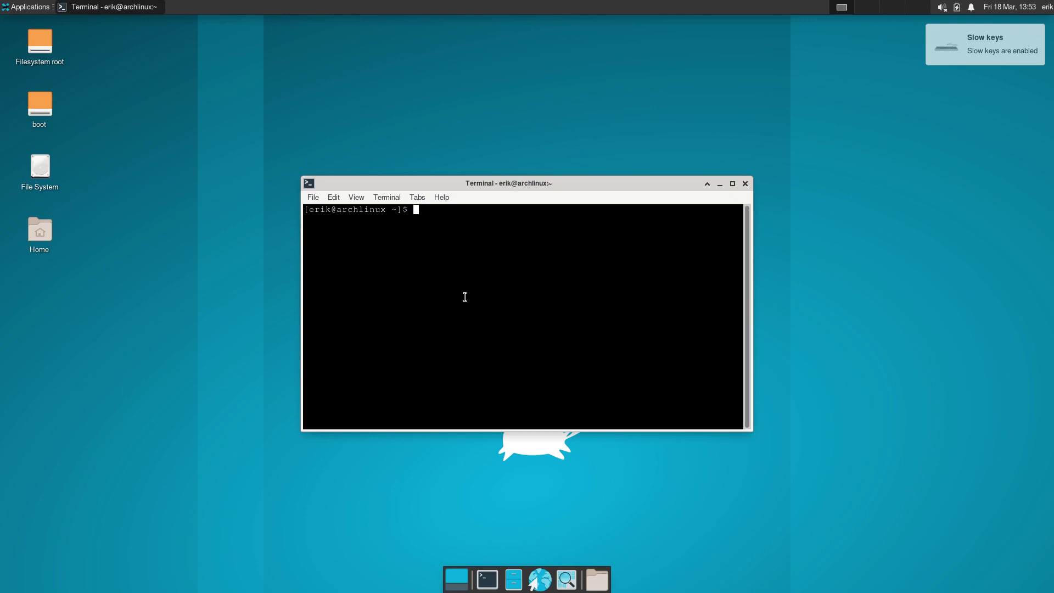
type("get-")
type("n")
key("Tab")
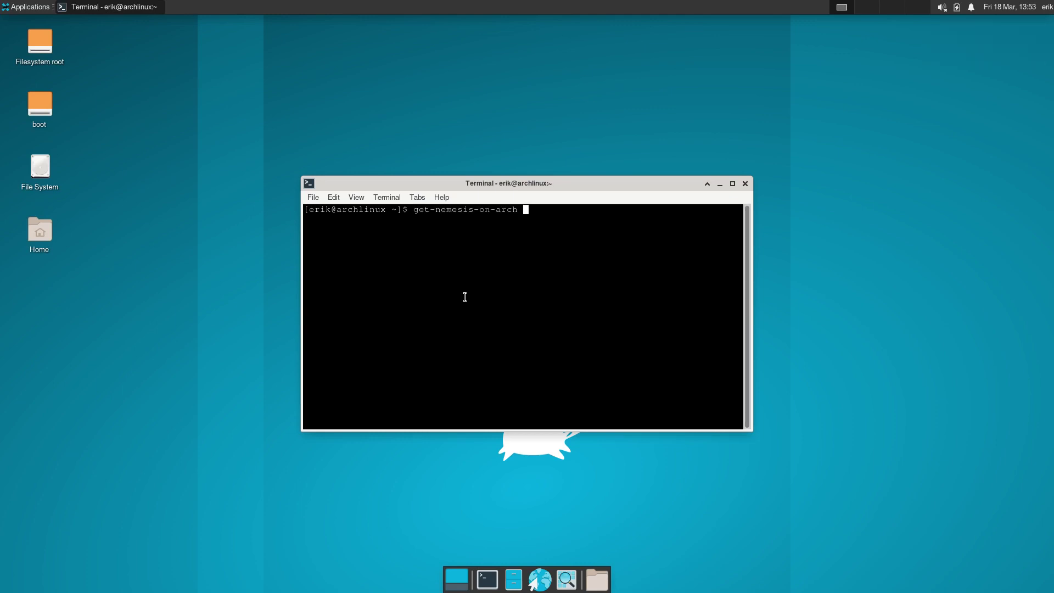
key("Return")
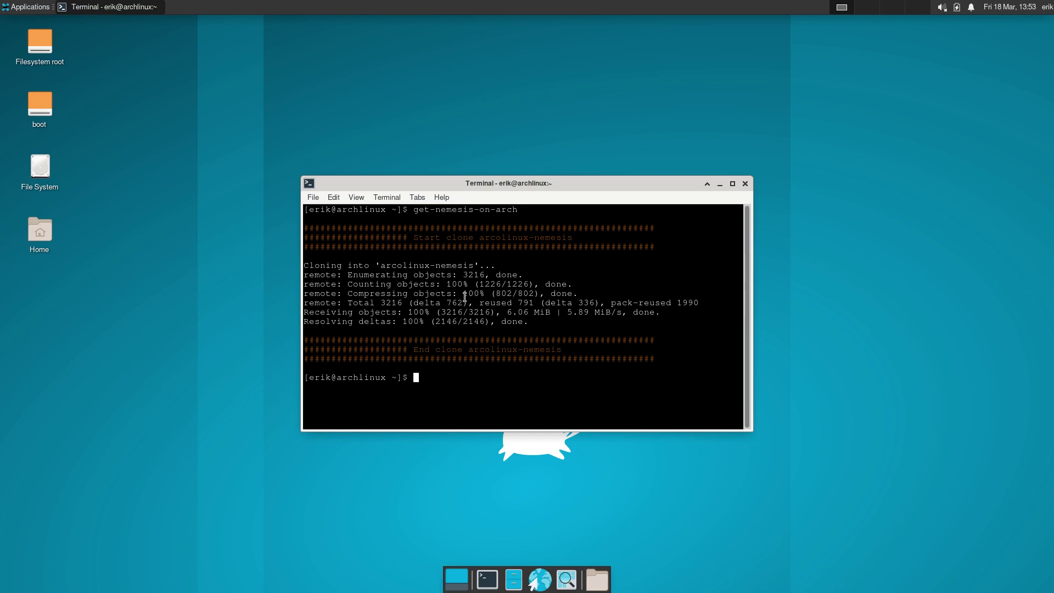
type("q")
left_click(745, 185)
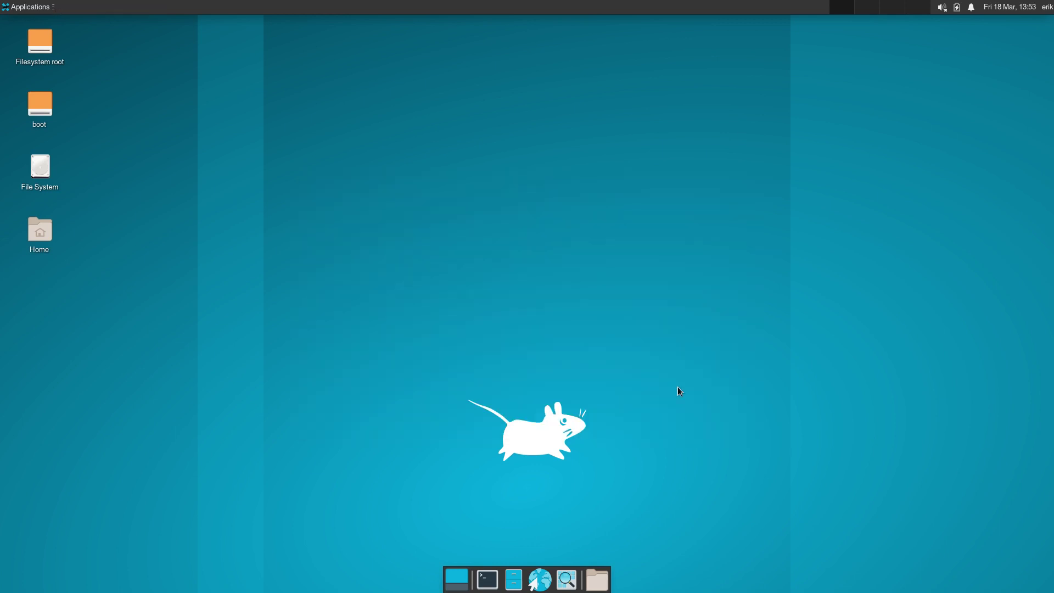
Open DATA > arcolinux-nemesis in Thunar and open a terminal in that folder.
left_click(599, 582)
mouse_move(617, 449)
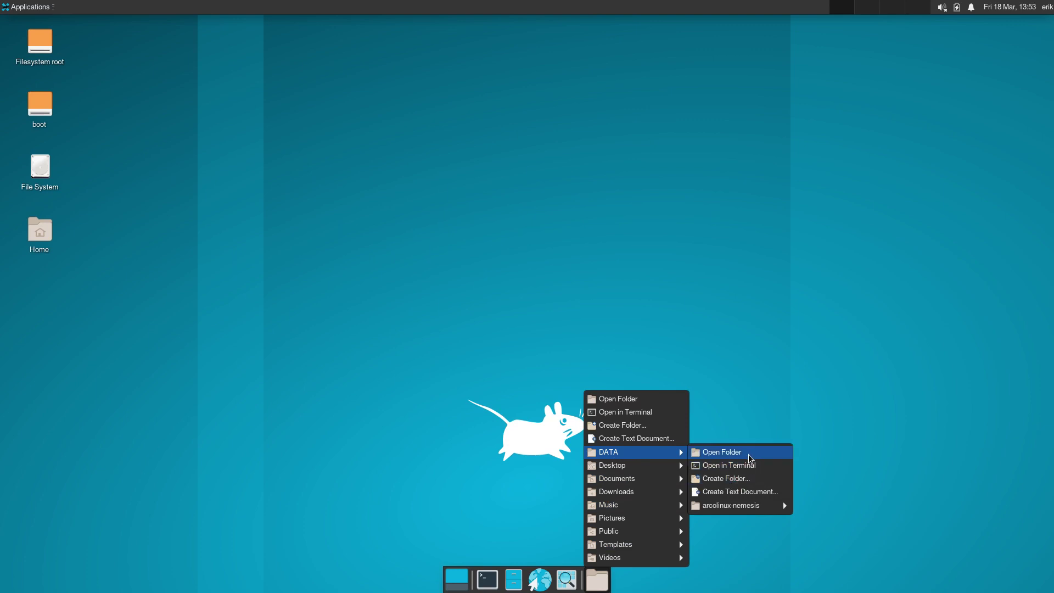
mouse_move(750, 512)
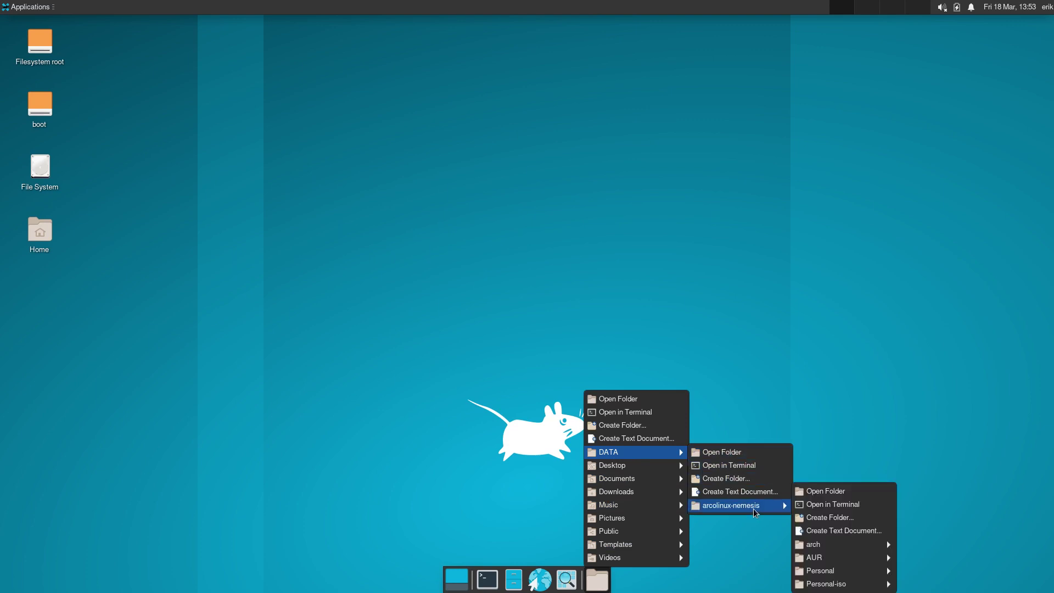
left_click(849, 491)
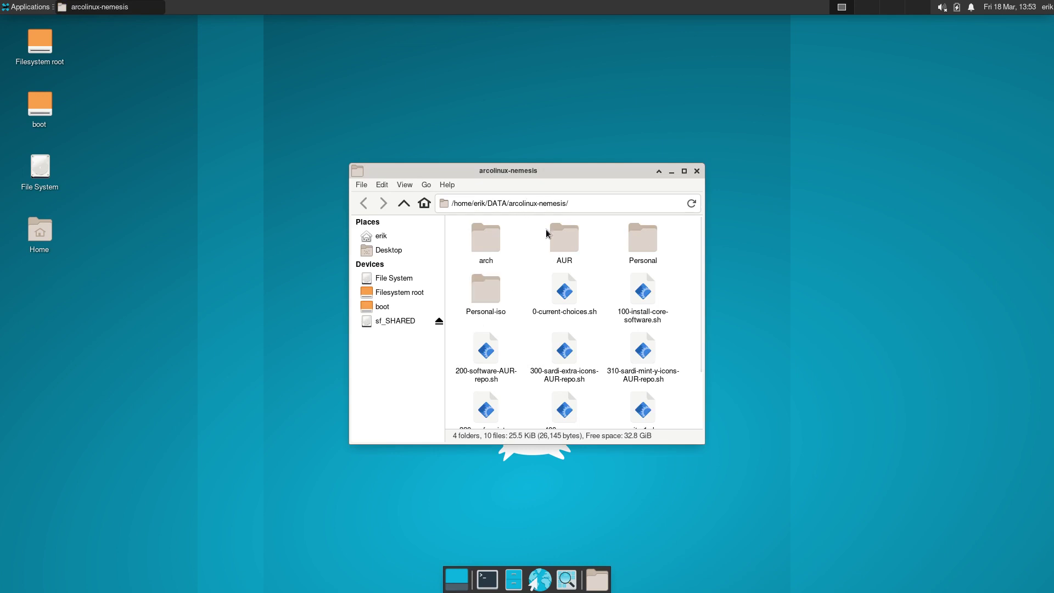
right_click(525, 265)
left_click(565, 315)
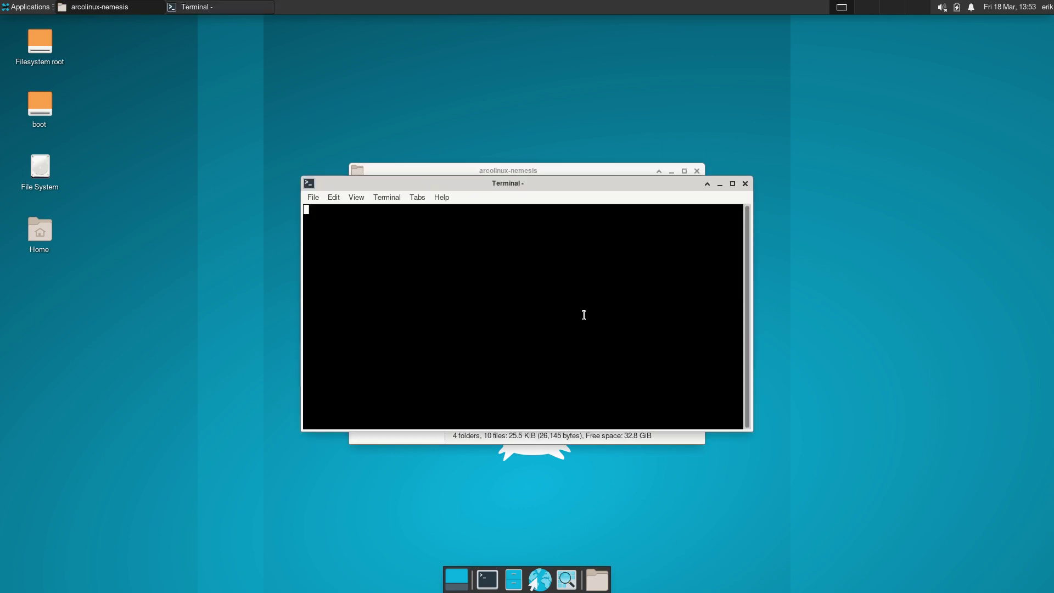
Arrange the windows side by side and enter ./0-current-choices.sh, briefly browsing the Personal folder.
left_click_drag(556, 189, 682, 251)
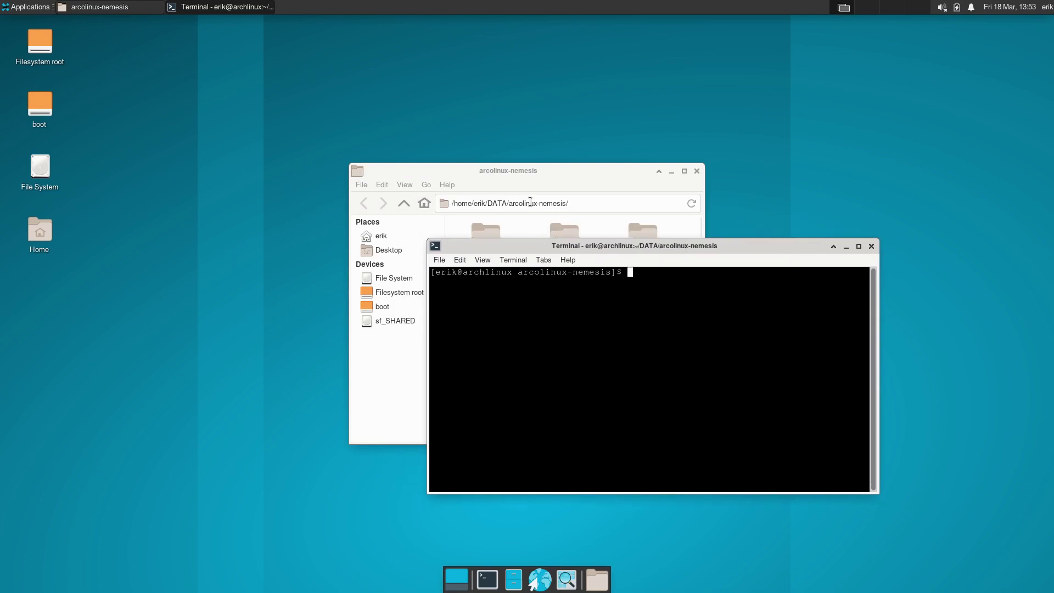
left_click_drag(494, 171, 257, 79)
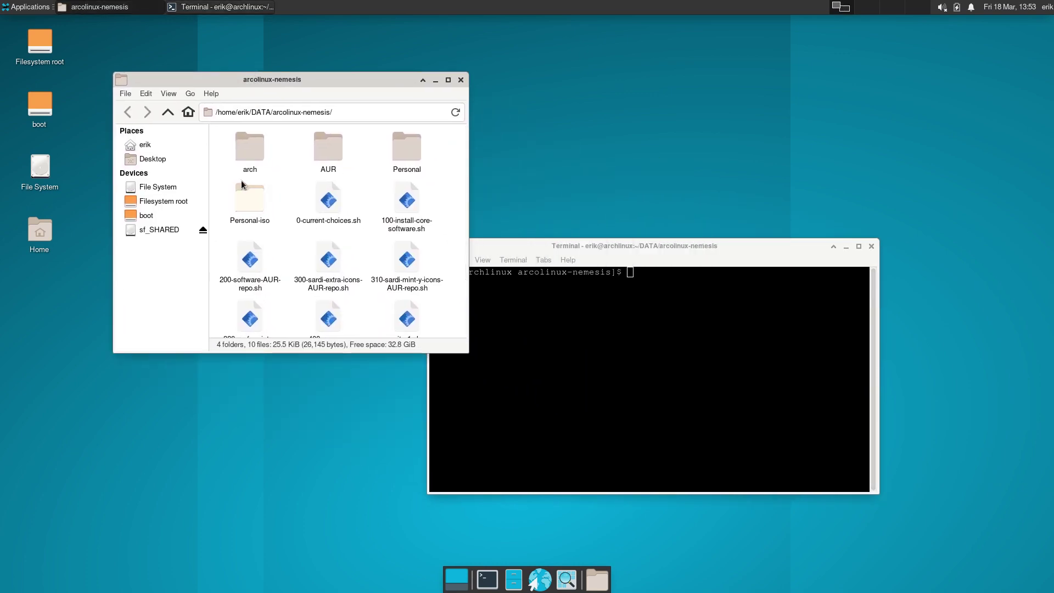
left_click(650, 321)
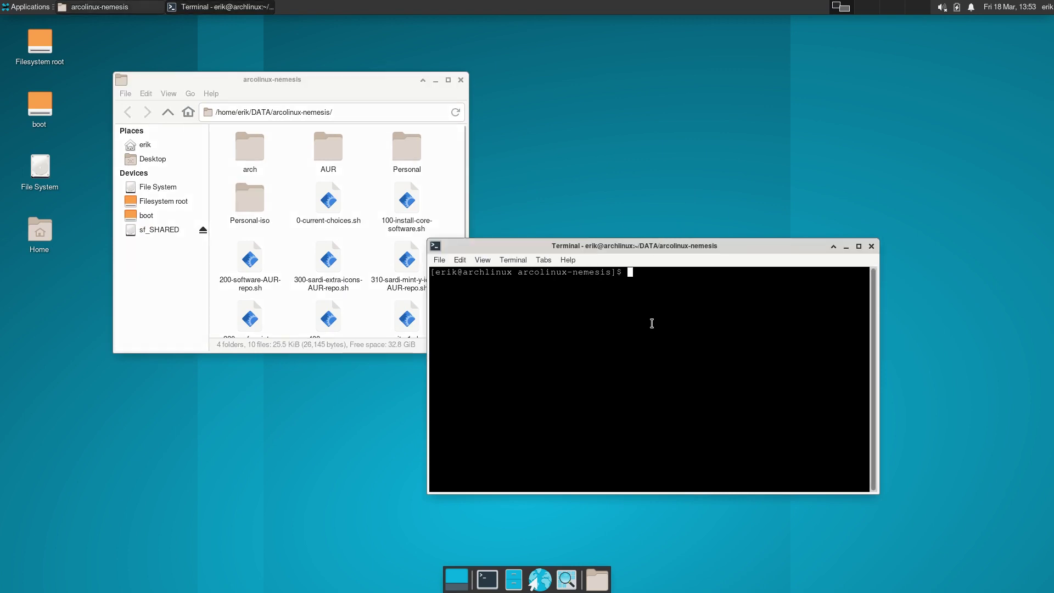
type("./0")
key("Tab")
double_click(407, 147)
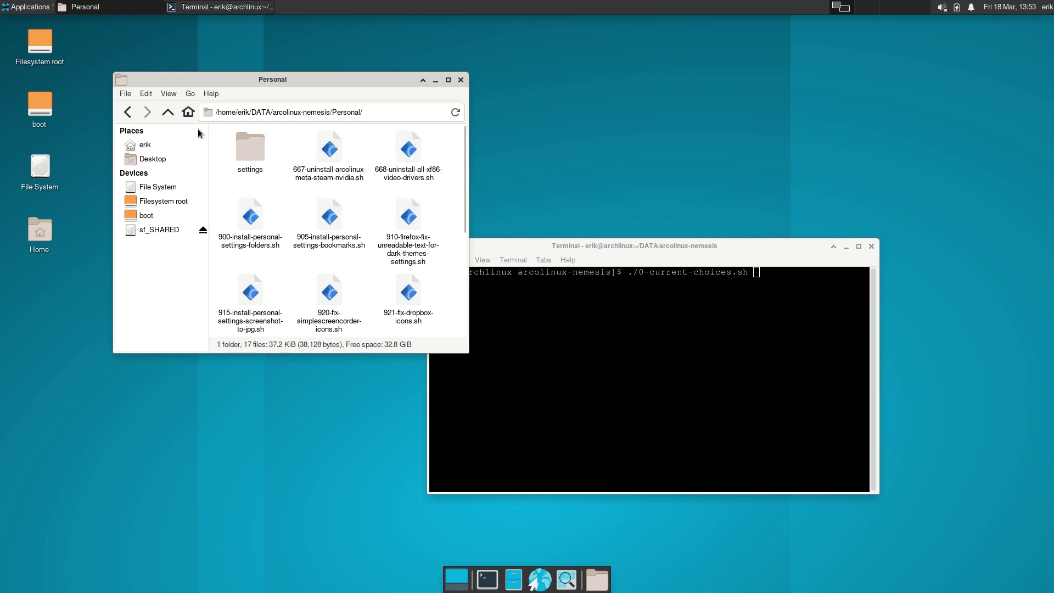
left_click(167, 112)
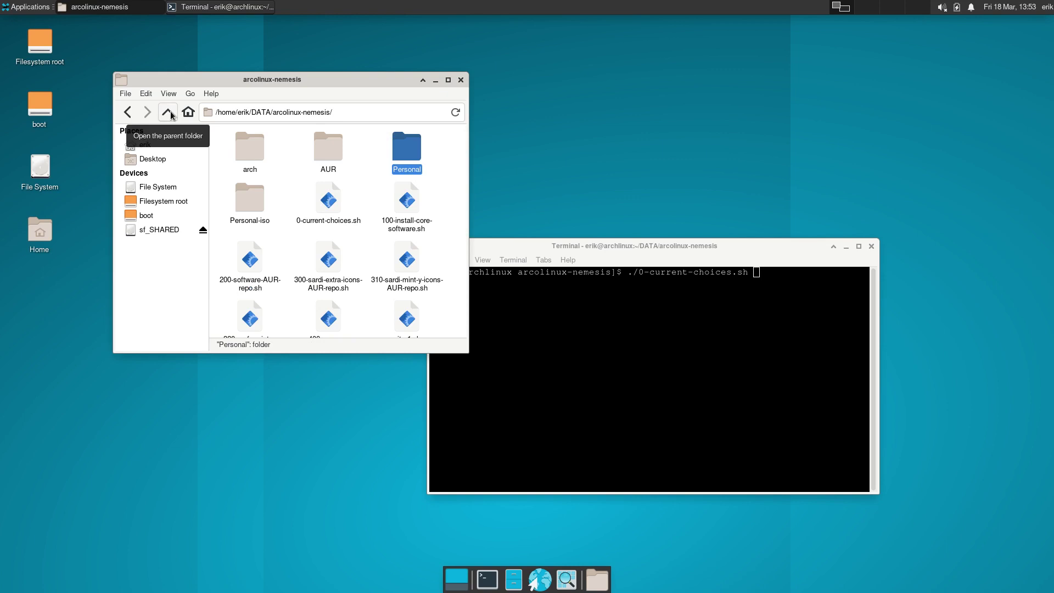
Run ./0-current-choices.sh, enter the sudo password, and maximize the terminal.
left_click(704, 290)
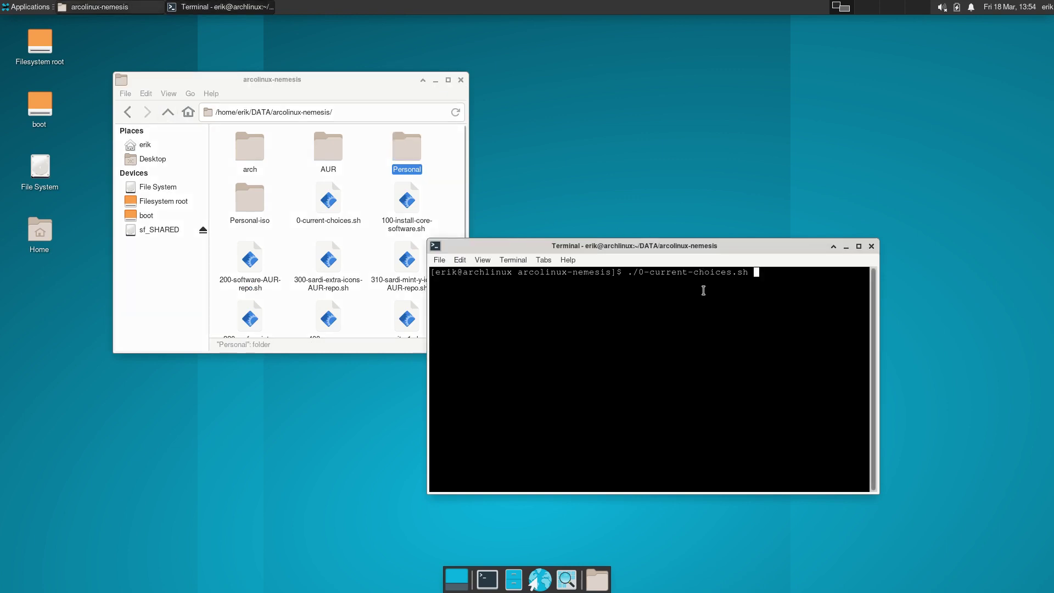
key("Return")
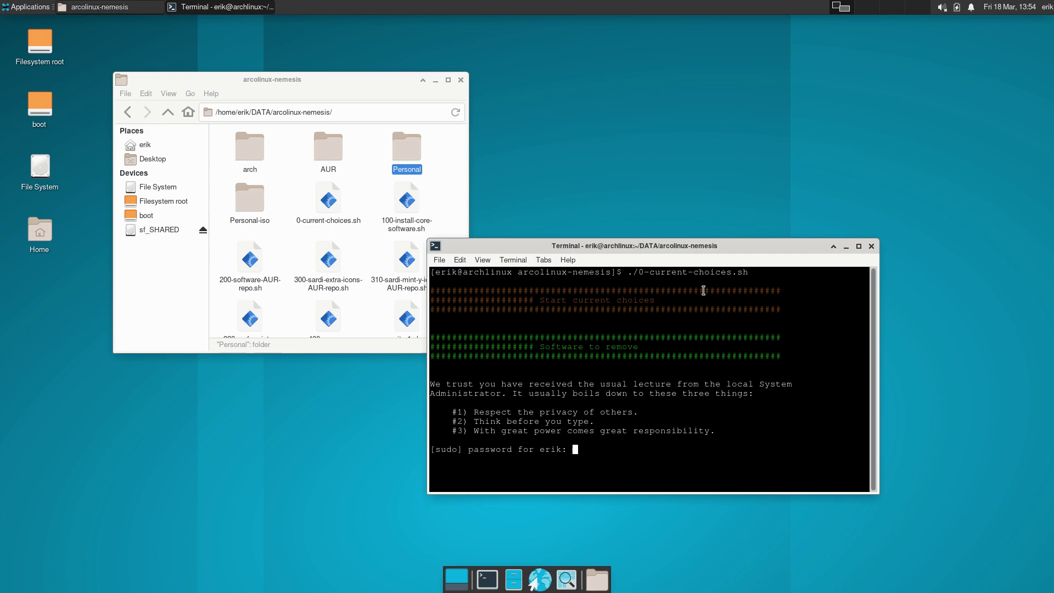
key("Return")
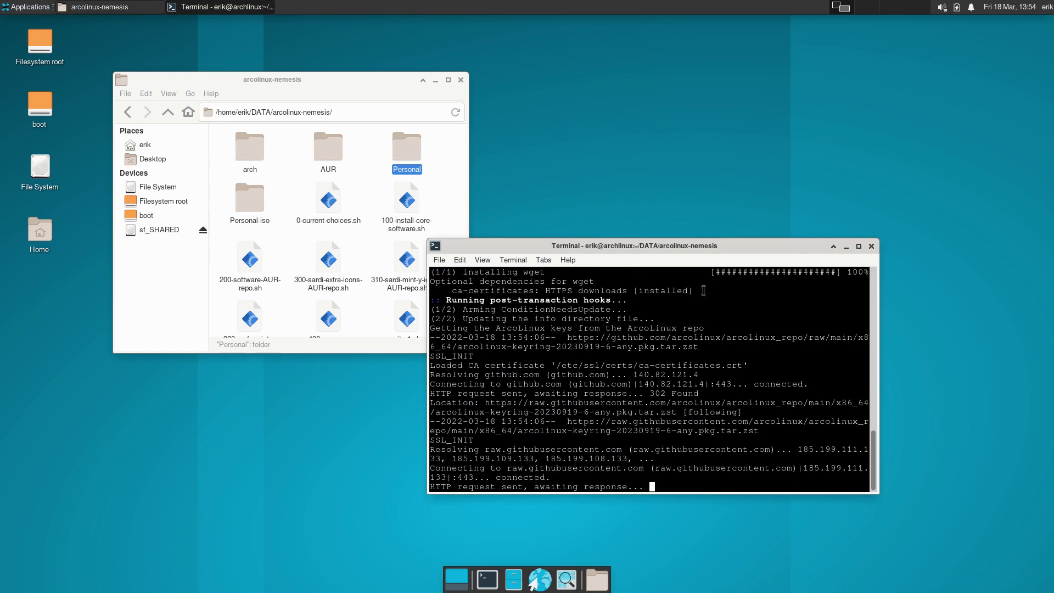
double_click(711, 244)
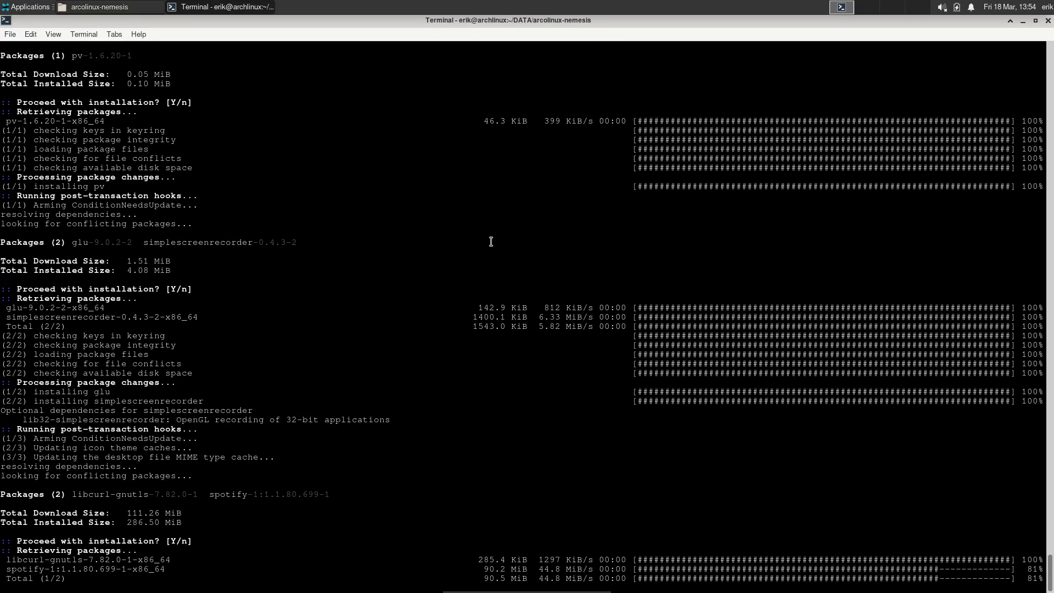
Restore the terminal to a smaller window while the script finishes with "End current choices".
left_click_drag(977, 19, 1053, 217)
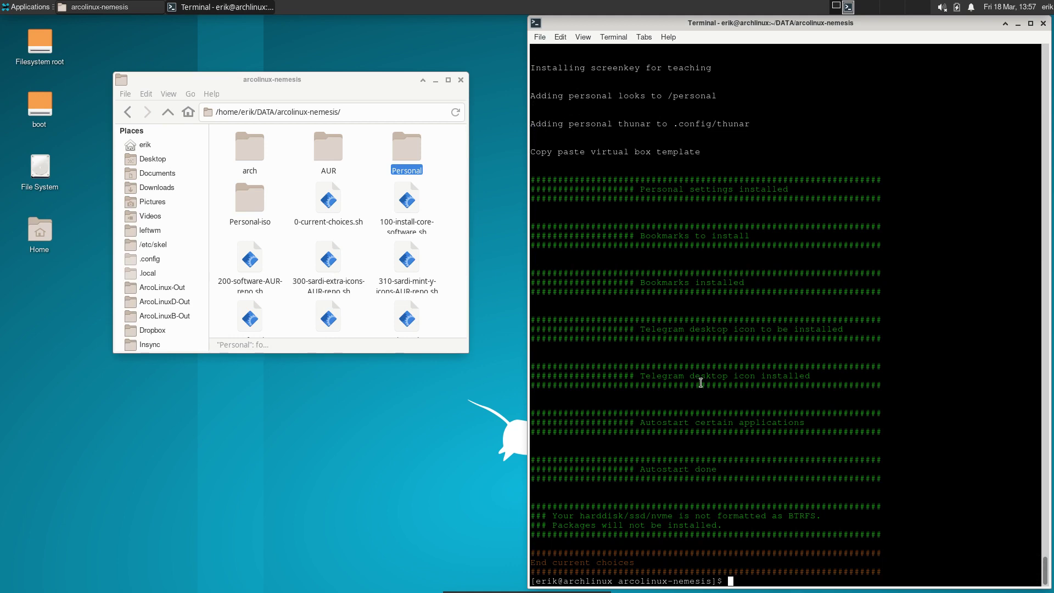
scroll(702, 382, "up", 15)
scroll(702, 383, "up", 10)
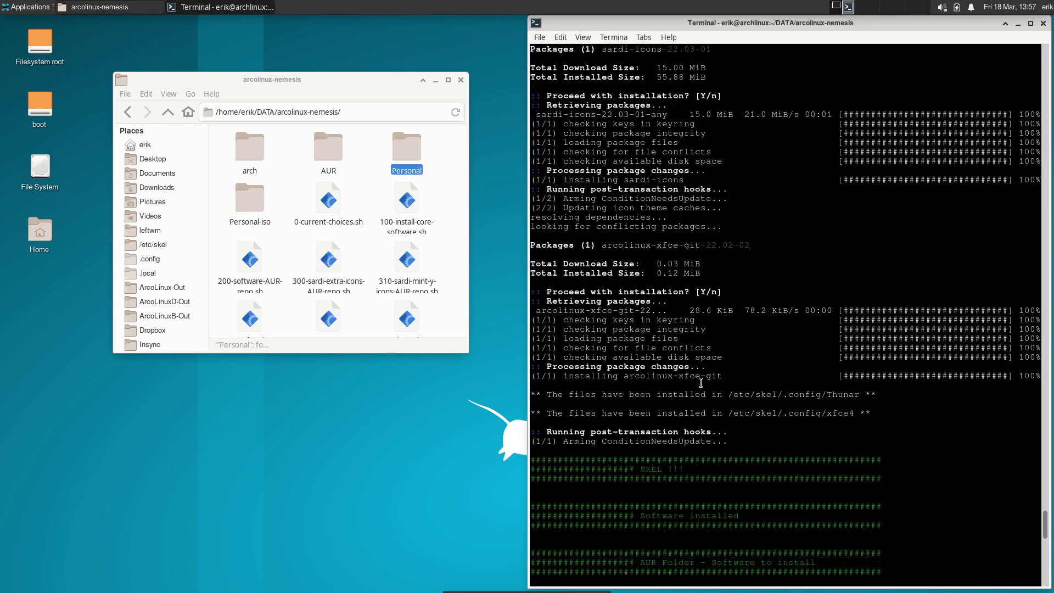
scroll(701, 383, "down", 15)
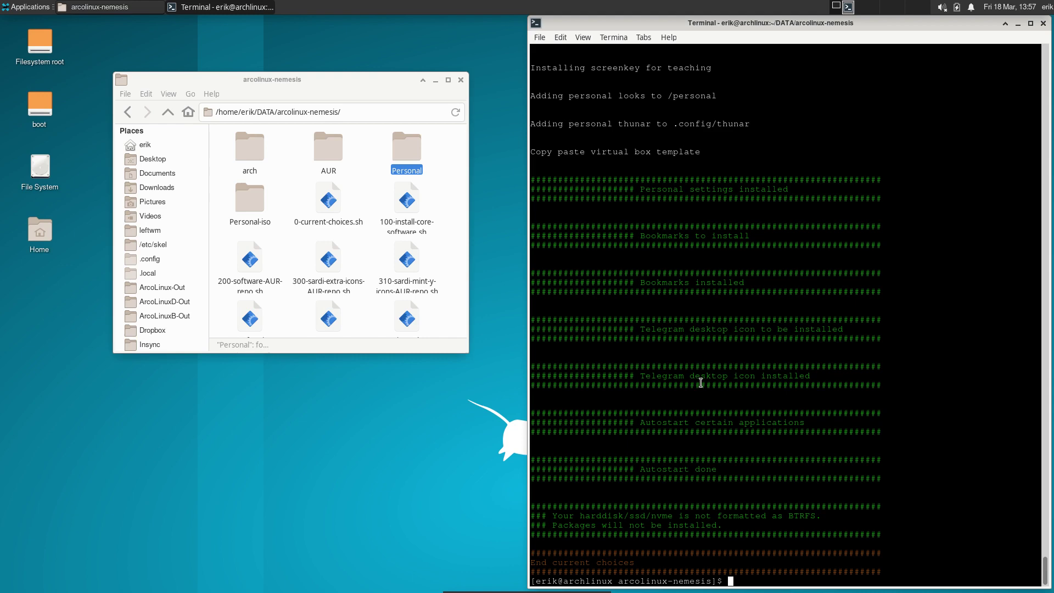
Reboot with sudo reboot and choose Boot existing OS in the boot menu.
type("sudo rebott")
key("Return")
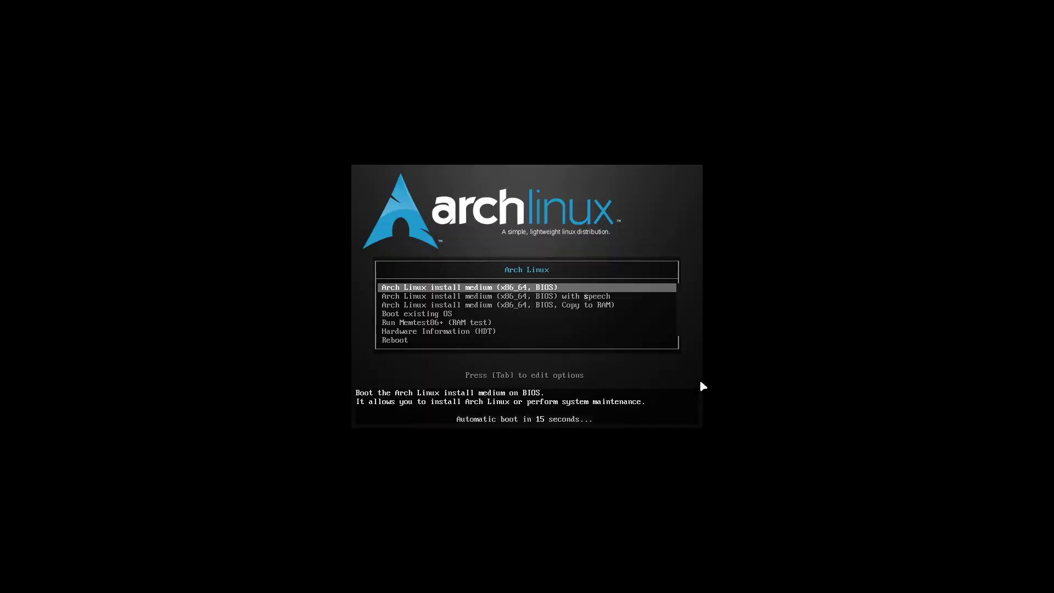
key("Down")
key("Down")
key("Down")
key("Return")
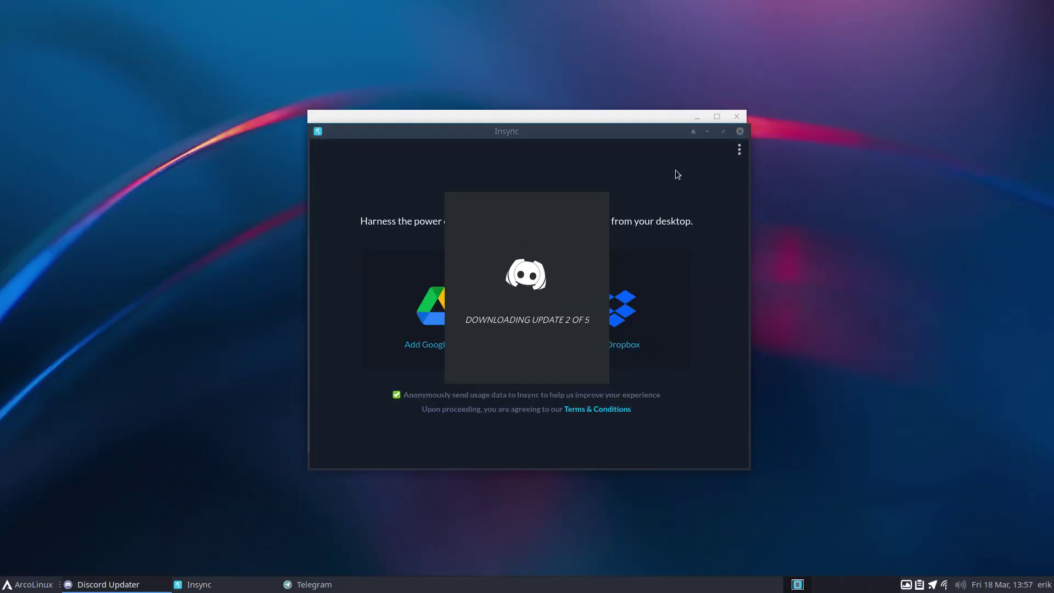
Close the autostarted Insync, Telegram, Discord and Firefox windows.
left_click(739, 132)
left_click(738, 116)
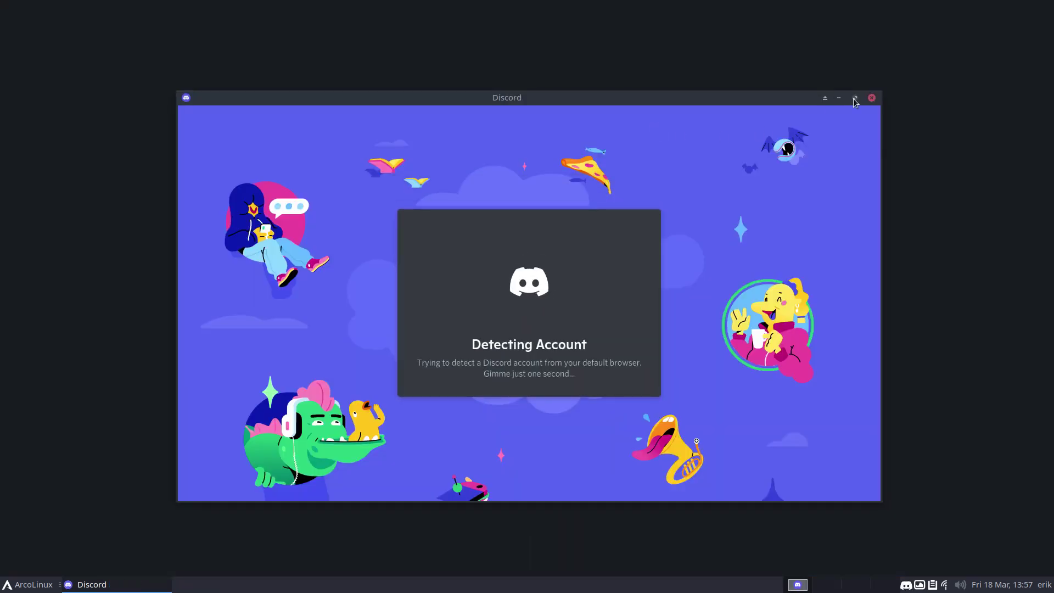
left_click(875, 100)
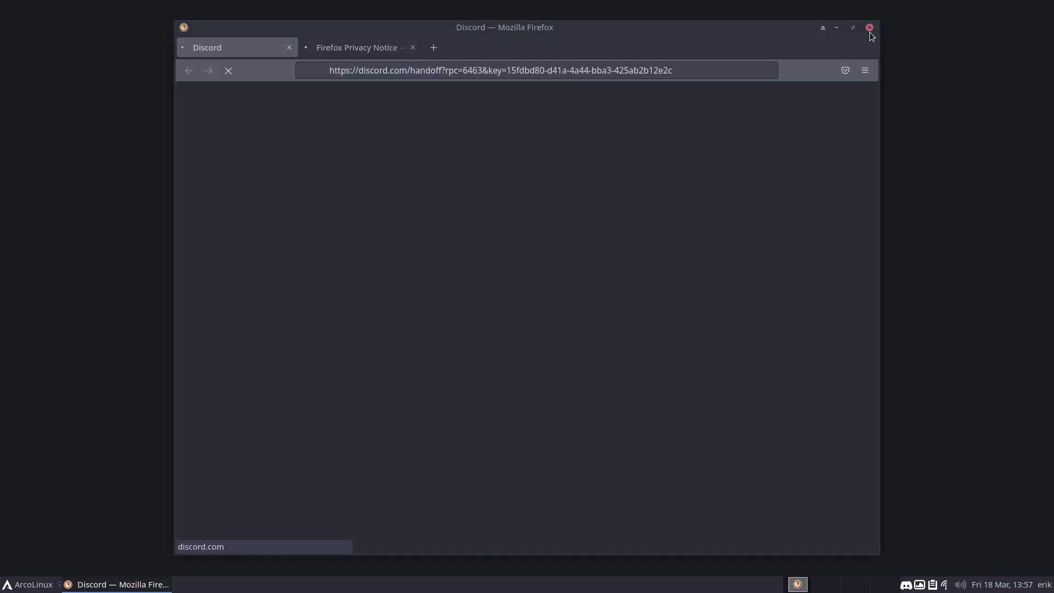
left_click(870, 27)
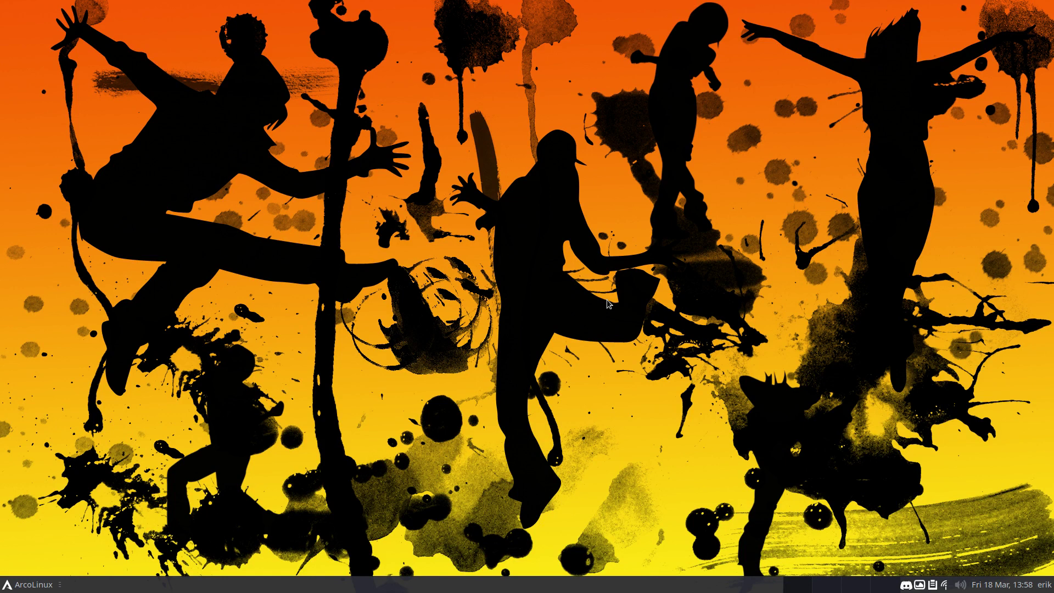
Review the wallhaven image sources in Variety preferences, then close them.
left_click(920, 585)
left_click(947, 514)
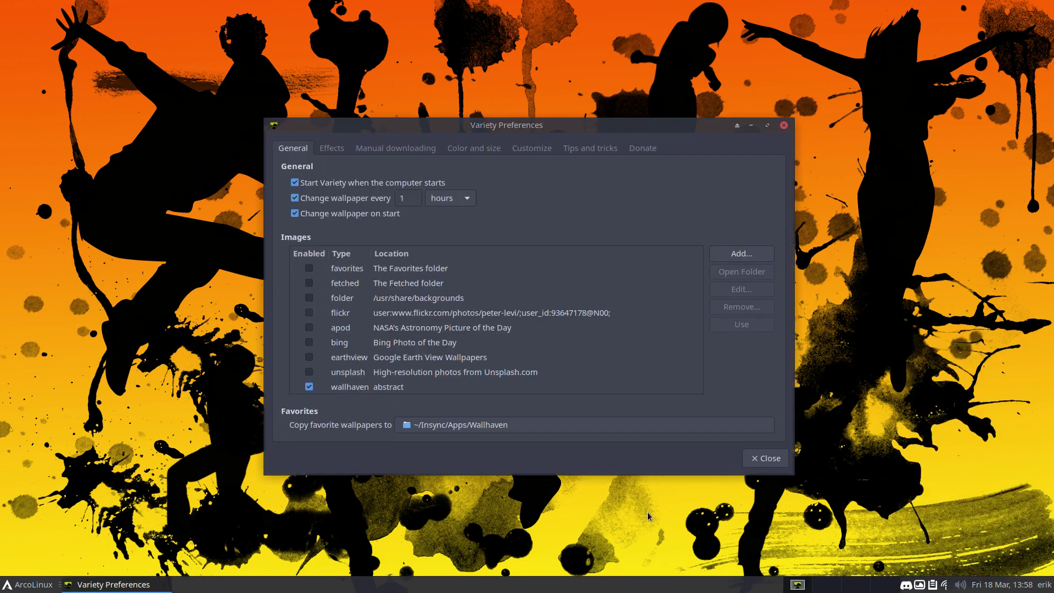
scroll(392, 383, "down", 2)
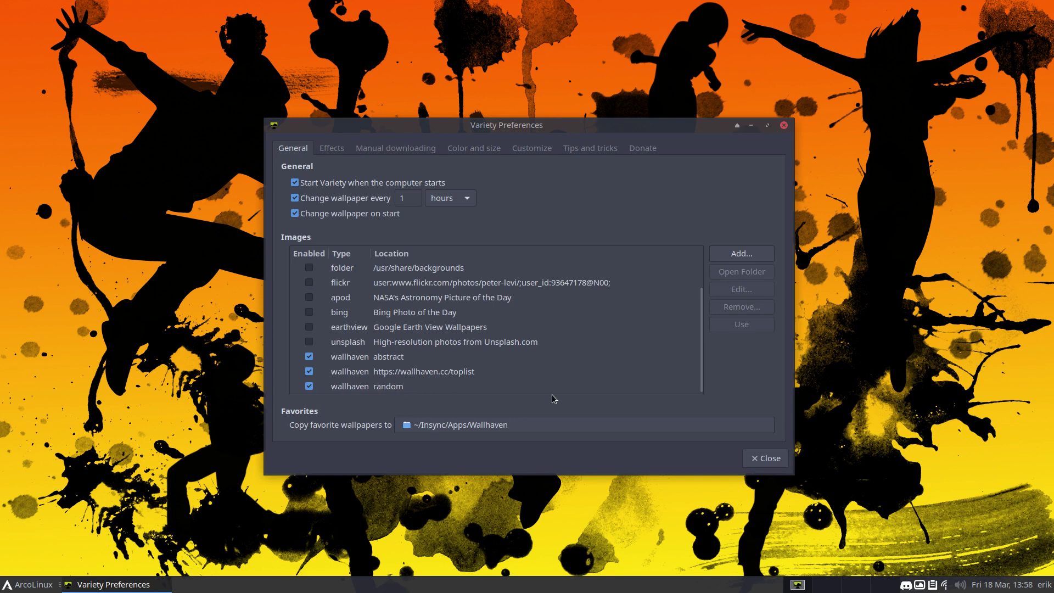
left_click(770, 459)
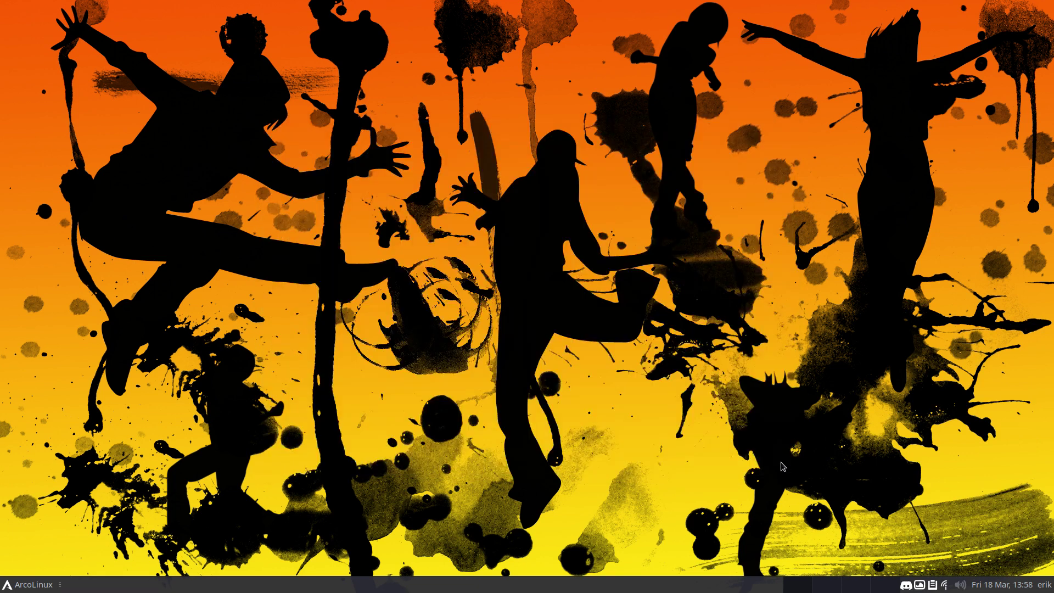
Dismiss the Whisker menu and open a new Alacritty terminal with Super+Enter.
left_click(30, 585)
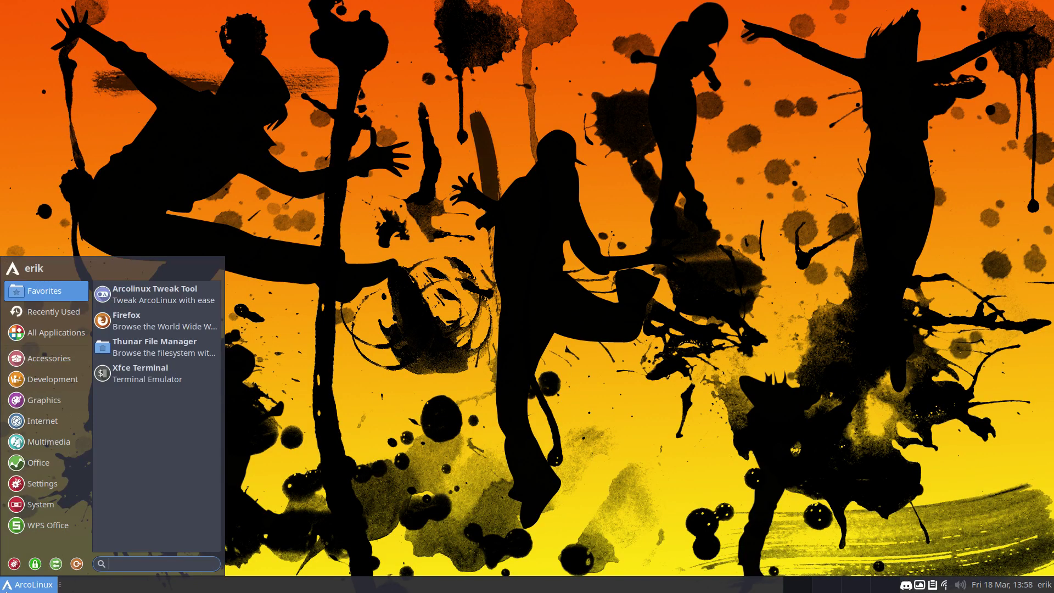
left_click(471, 328)
key("super+Return")
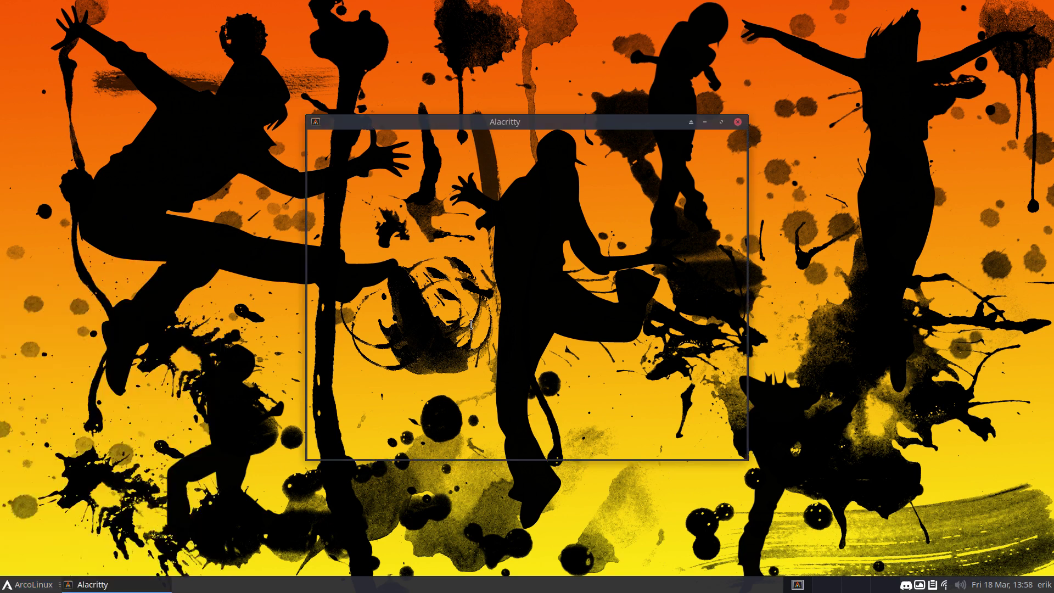